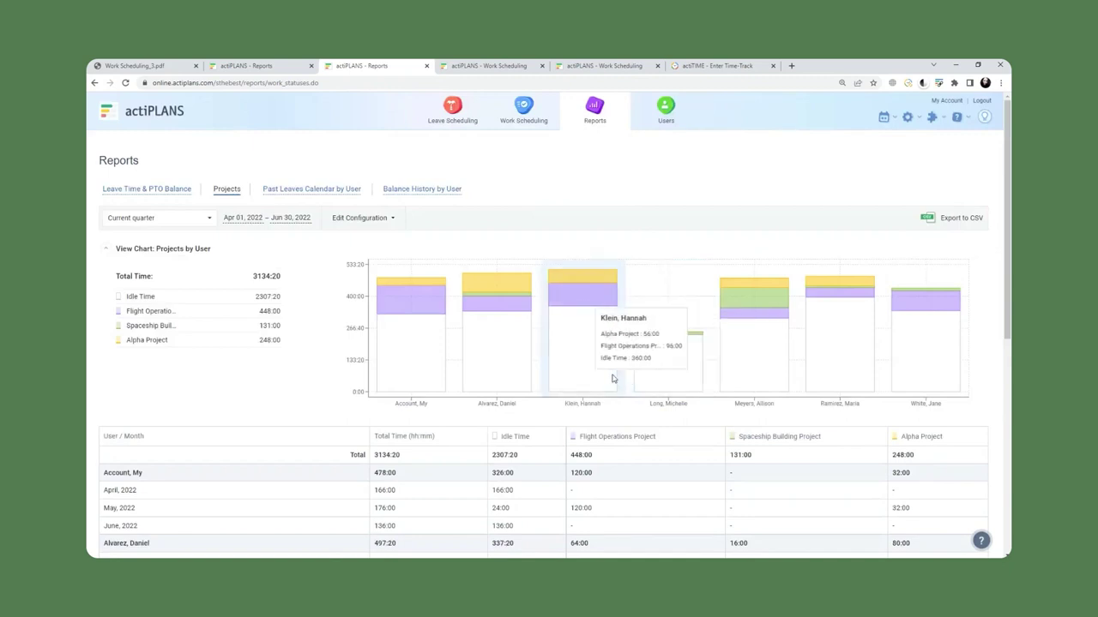
Step: Switch to the actiPLANS Work Scheduling tab to view employees' April–July 2022 shifts
click(477, 65)
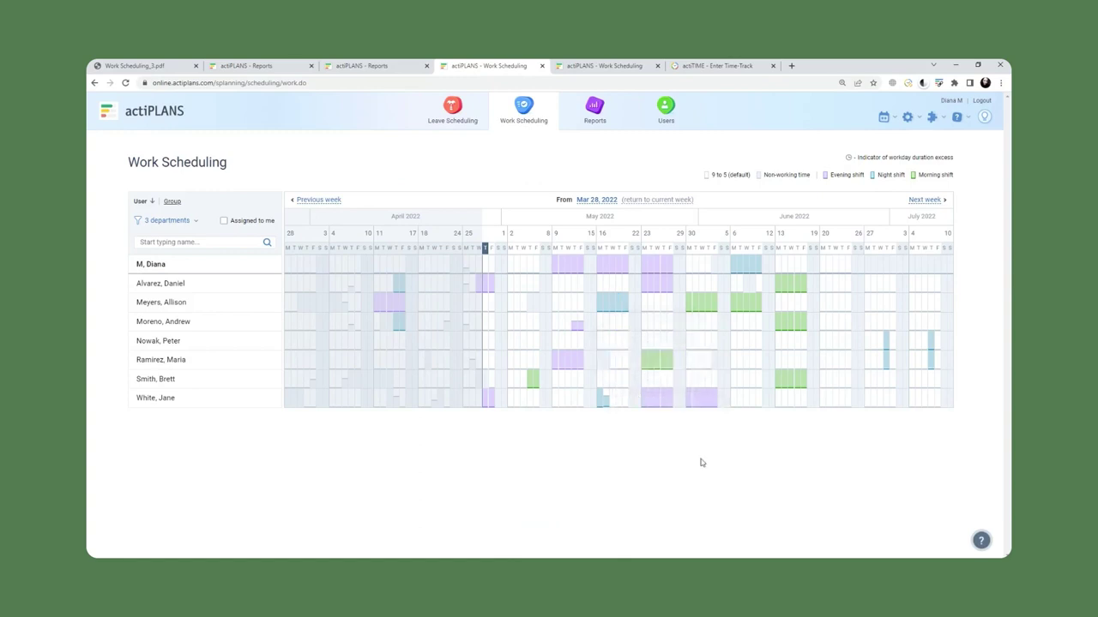
mouse_move(841, 361)
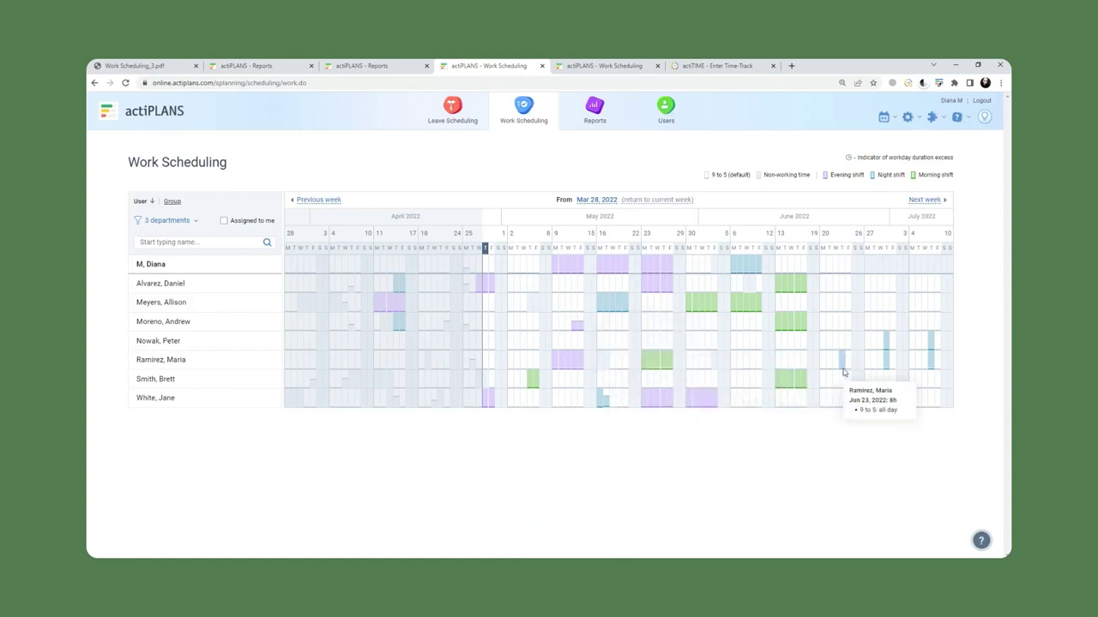
Step: Go to Reports to show the Work Shifts chart and per-user monthly breakdown table
click(585, 127)
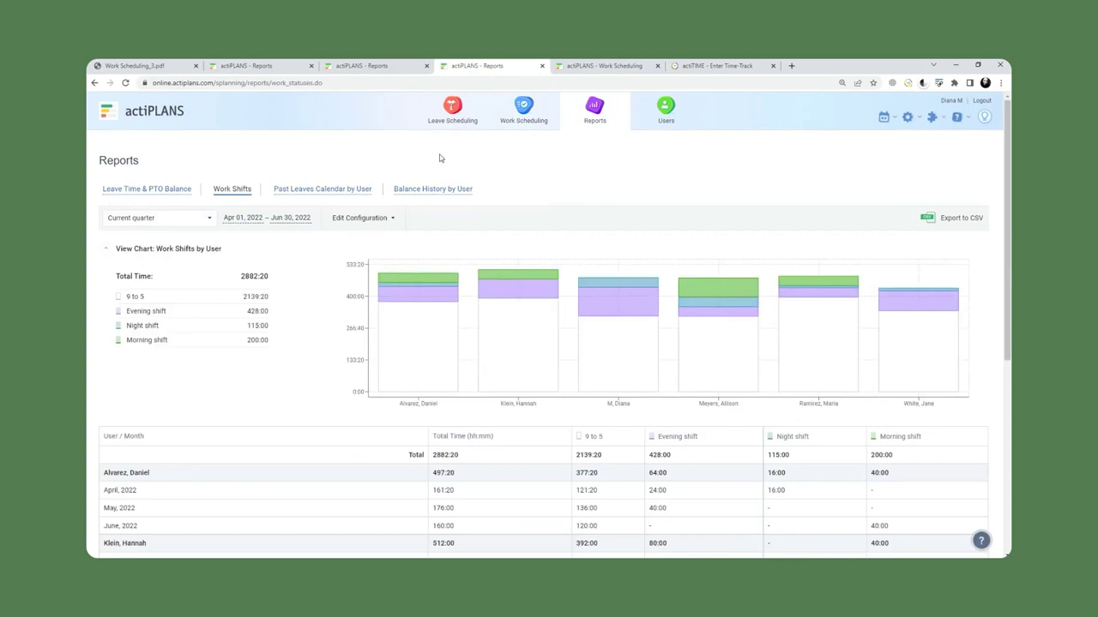
mouse_move(717, 334)
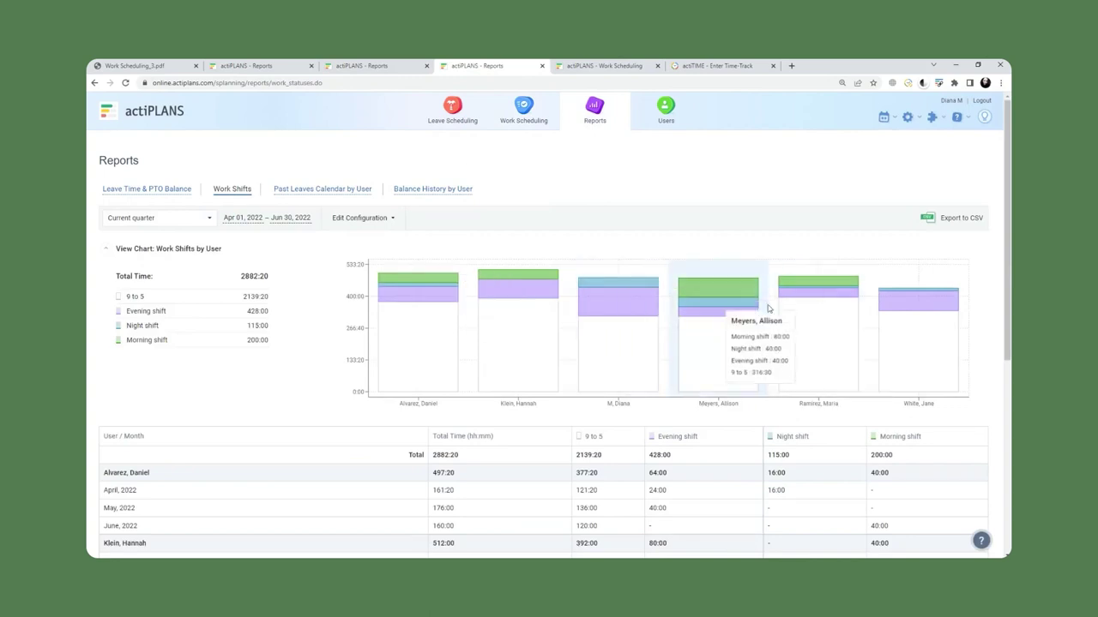
scroll(765, 343, down, 1)
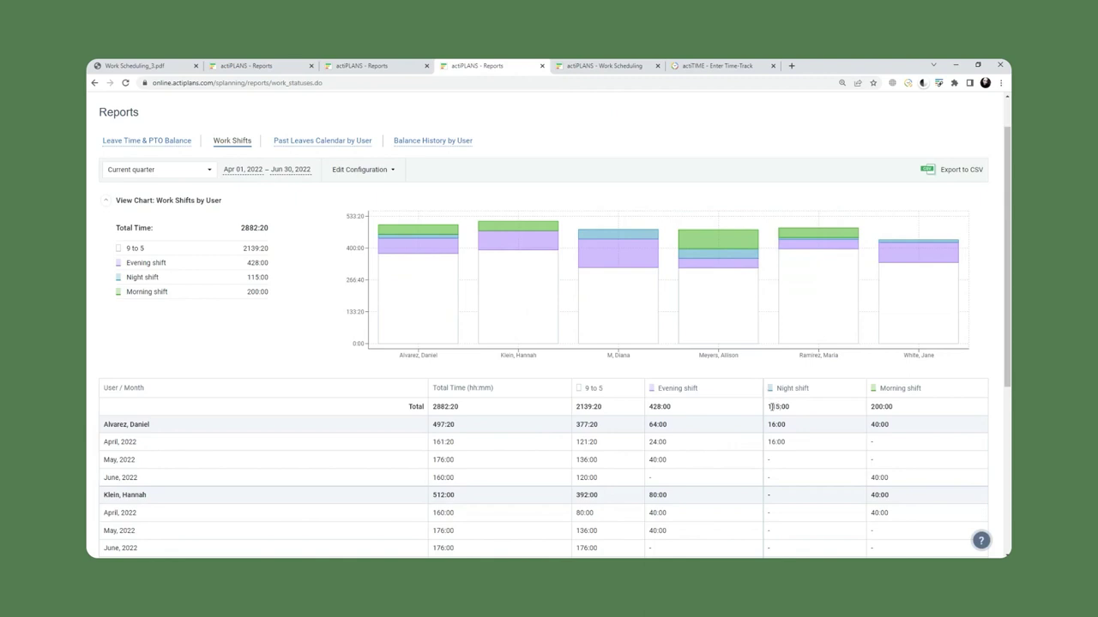
scroll(768, 410, down, 1)
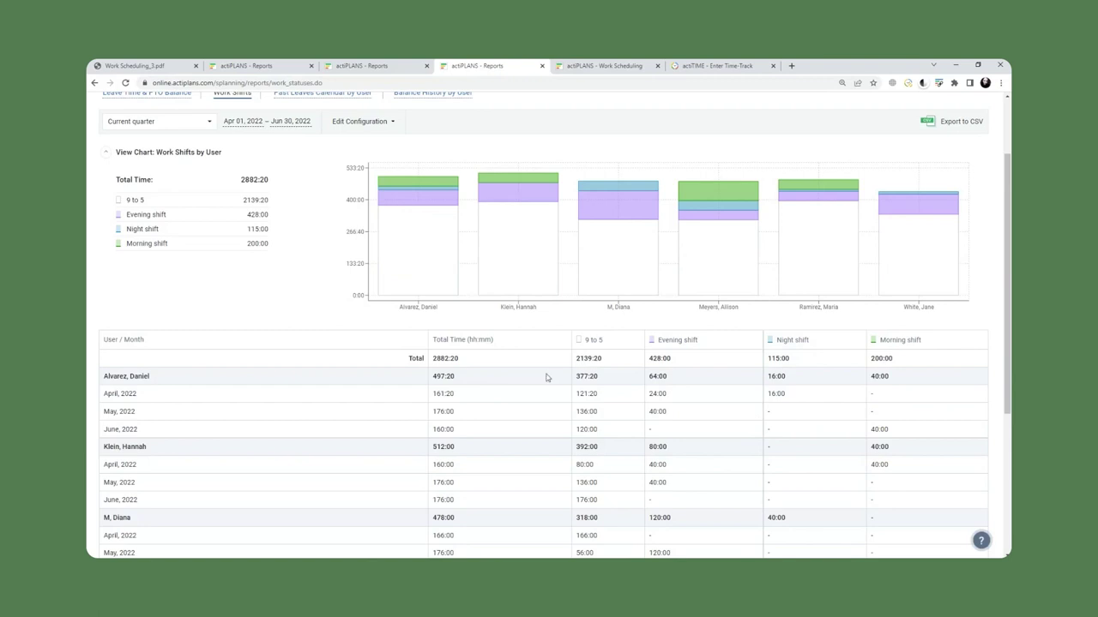
scroll(710, 377, down, 1)
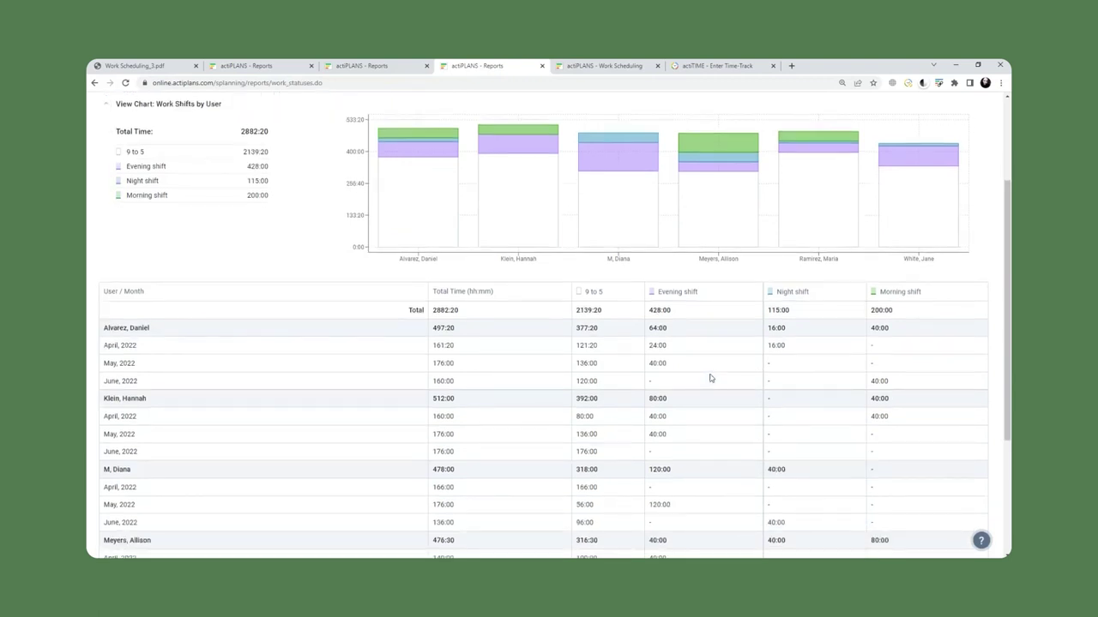
scroll(710, 378, down, 1)
scroll(710, 377, up, 1)
scroll(710, 378, up, 1)
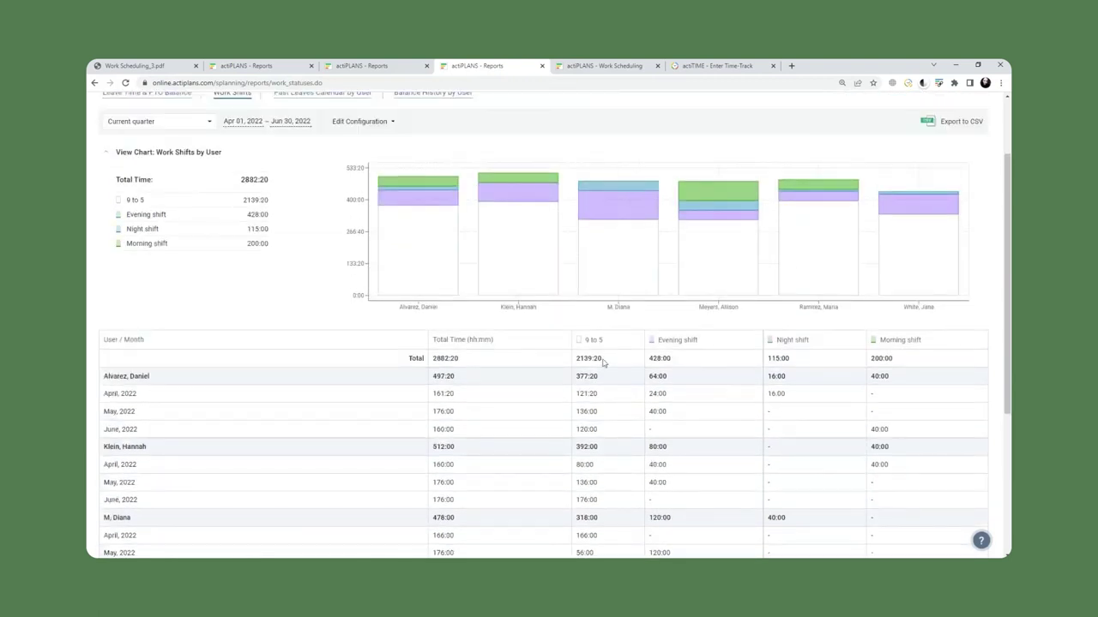
scroll(603, 363, up, 3)
scroll(602, 363, up, 2)
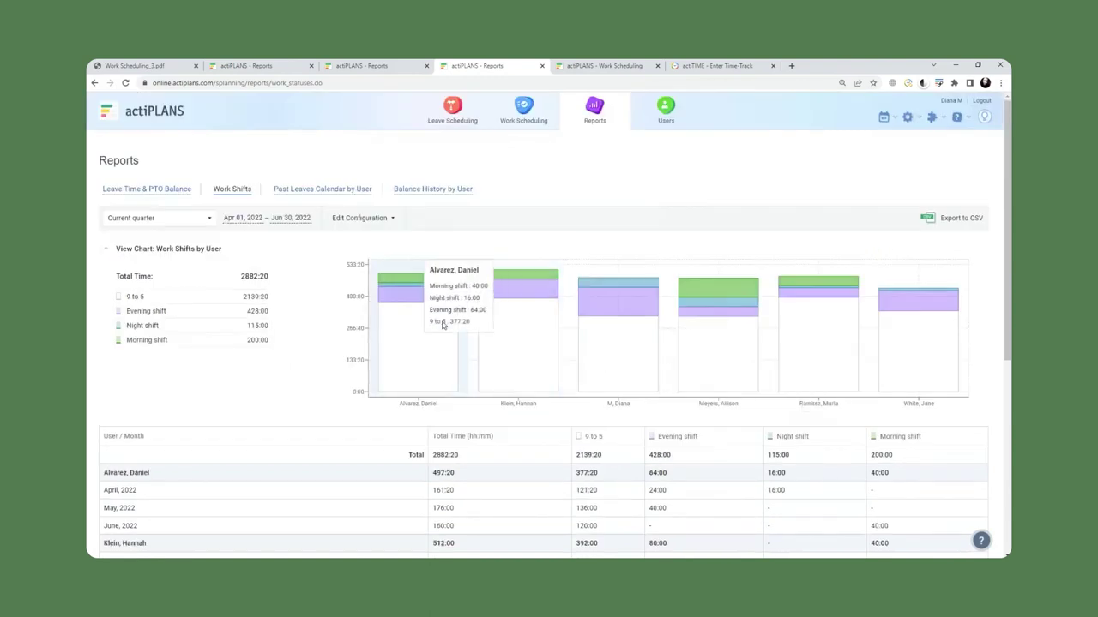
click(151, 221)
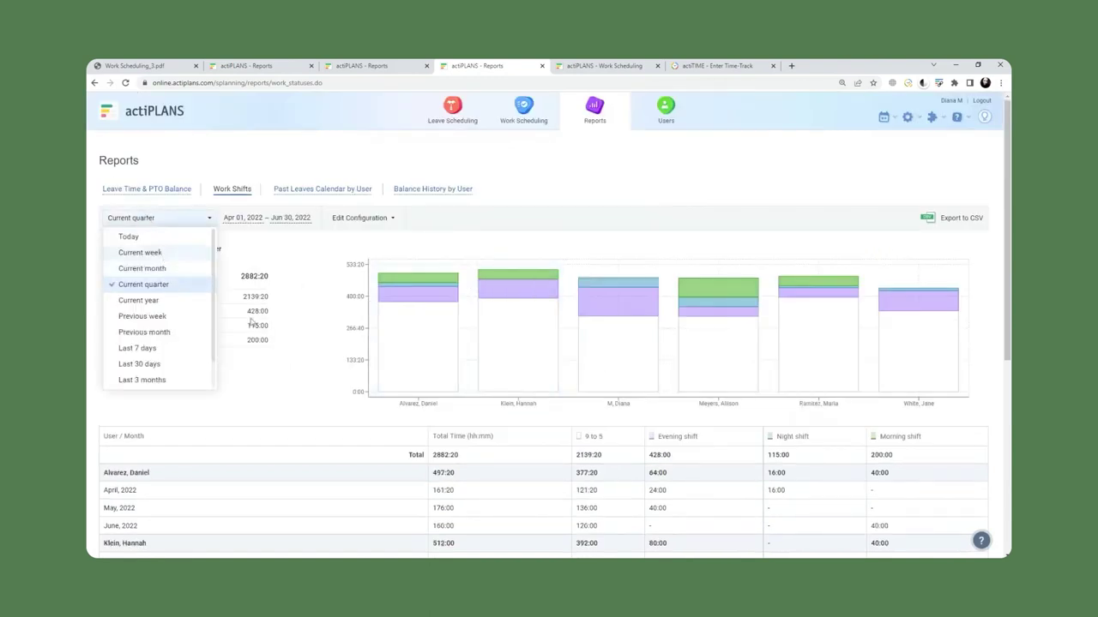
click(283, 274)
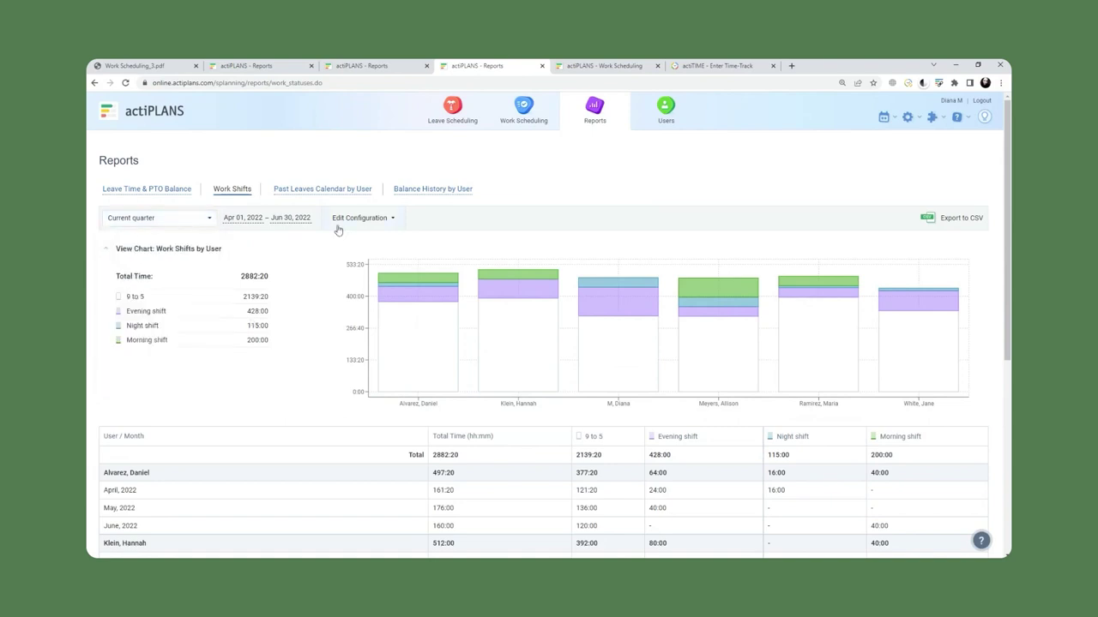